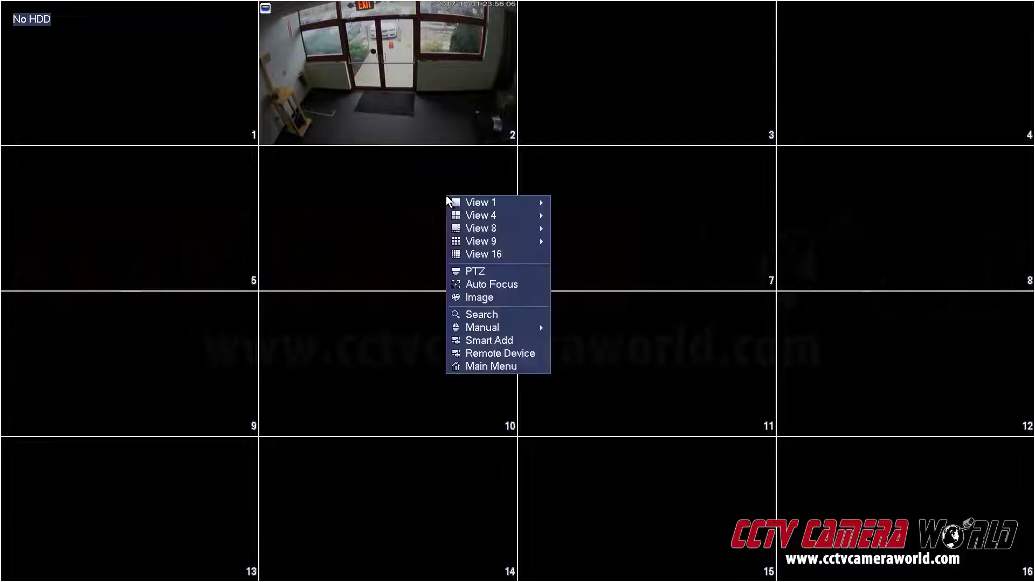
Examine the firmware details of the camera on channel 2, from its system version through its input and alarm columns
click(480, 367)
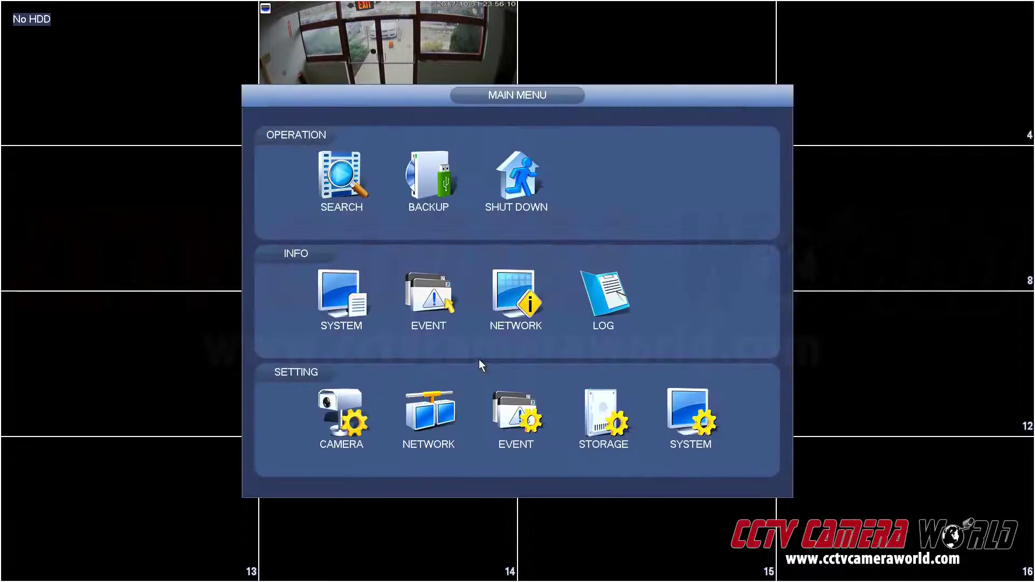
click(360, 413)
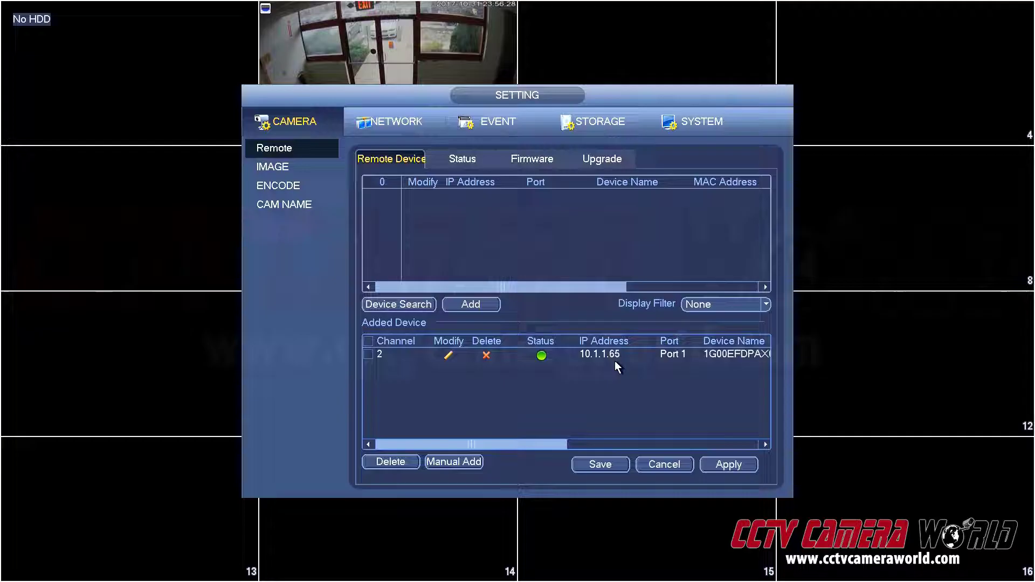
click(530, 168)
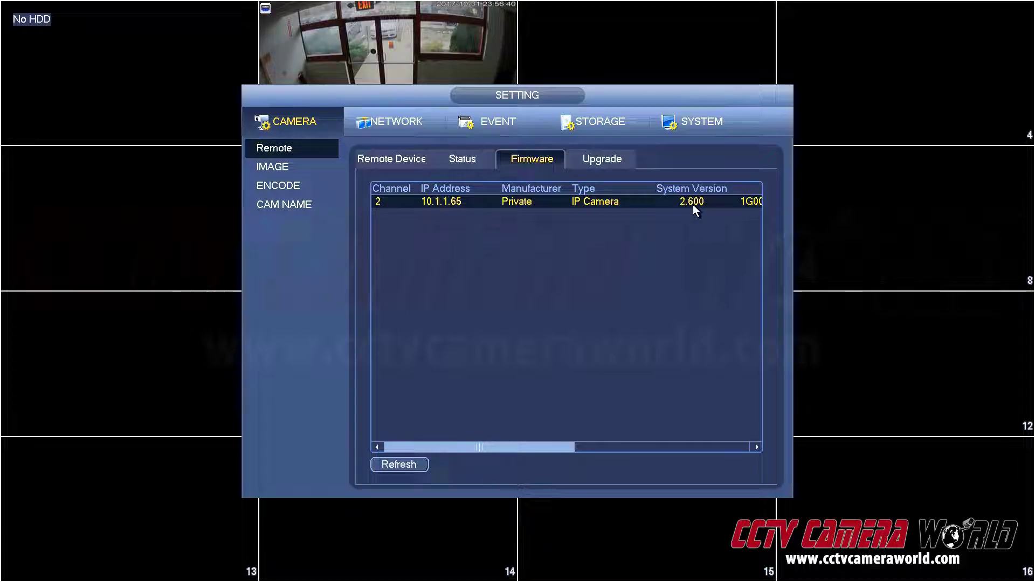
drag(532, 447, 726, 452)
drag(623, 450, 527, 455)
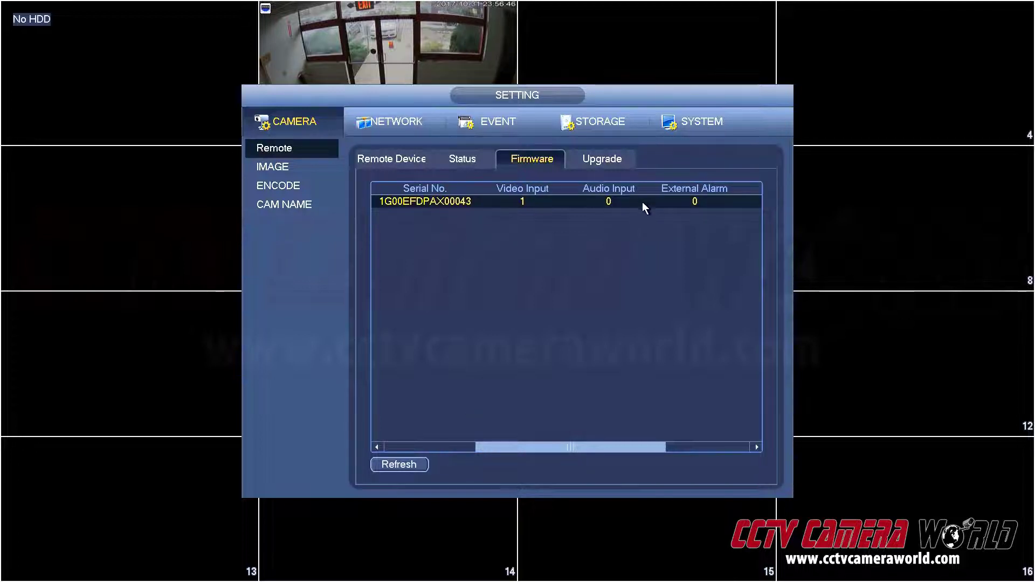
click(410, 448)
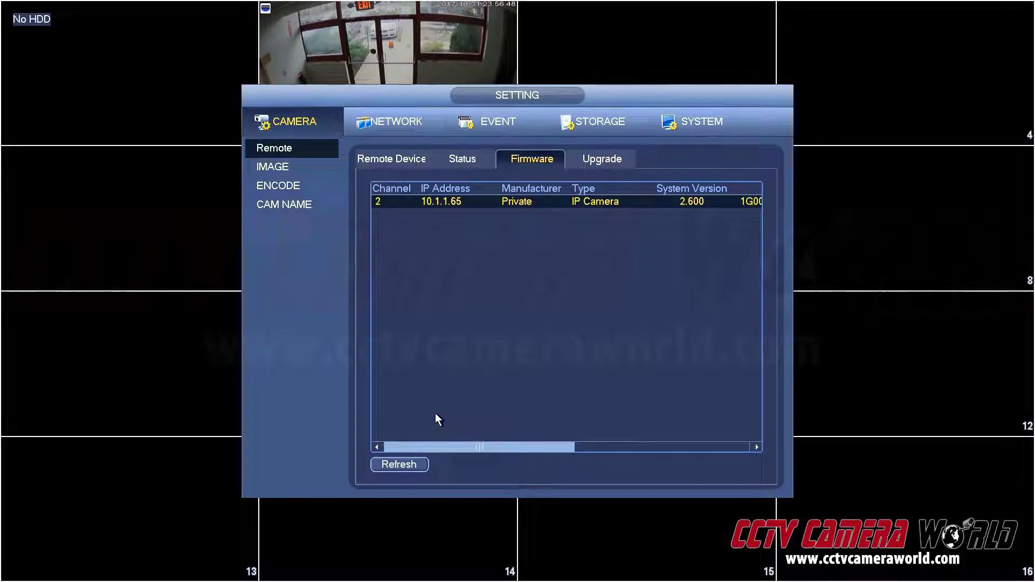
Mark the channel 2 camera at 10.1.1.65 as the device for a firmware upgrade
click(586, 166)
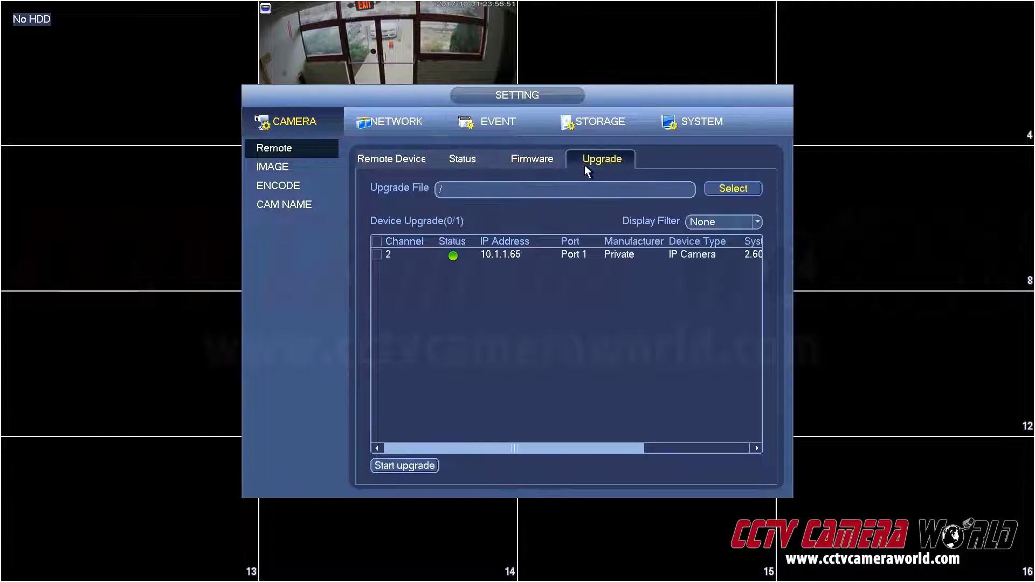
click(378, 257)
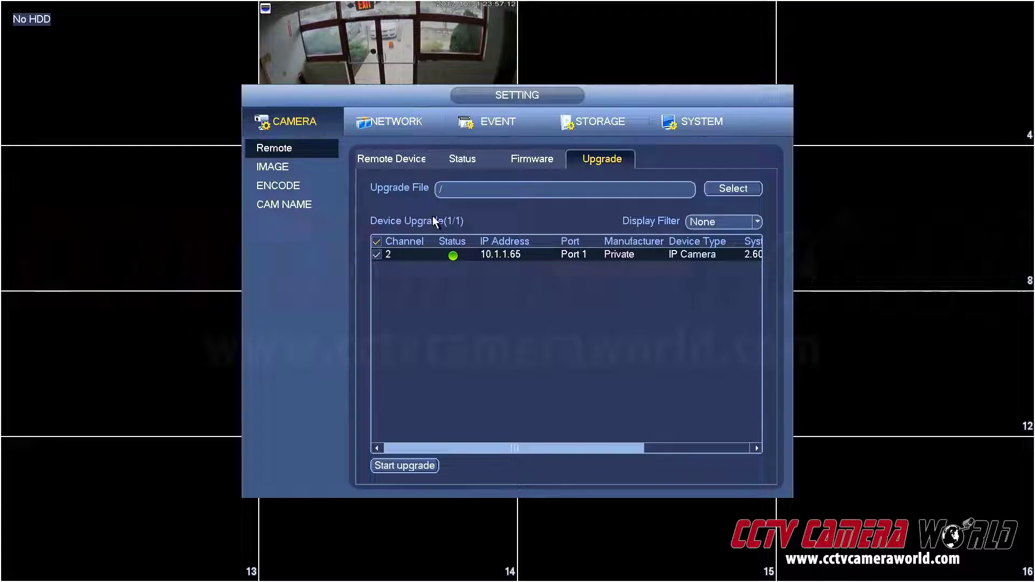
click(380, 255)
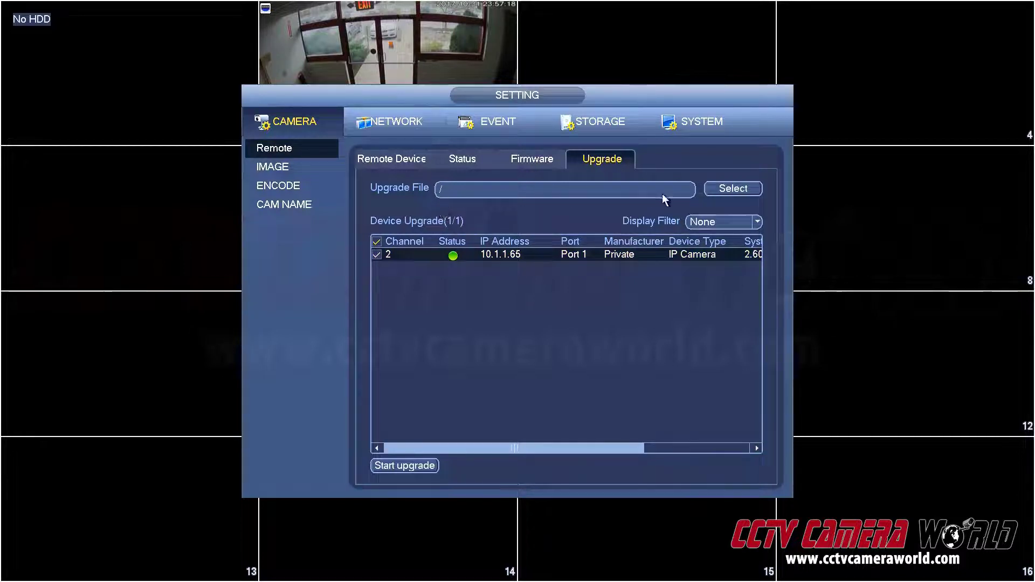
click(710, 192)
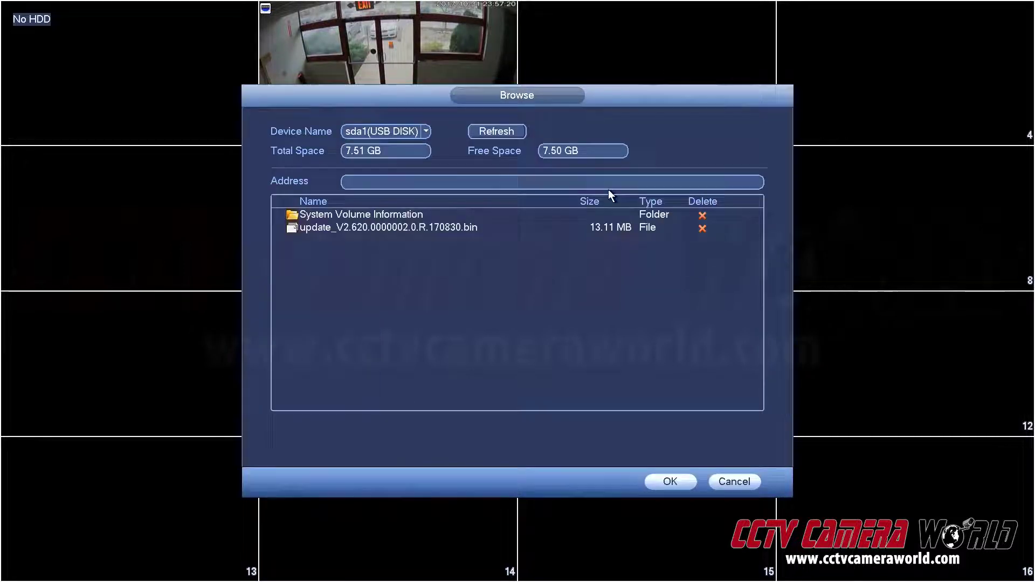
click(423, 134)
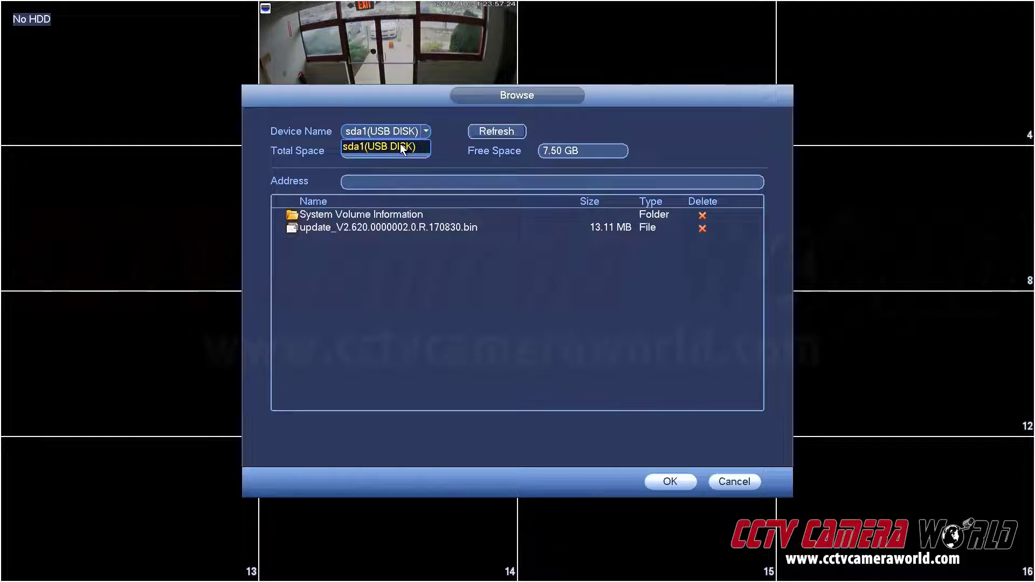
click(402, 148)
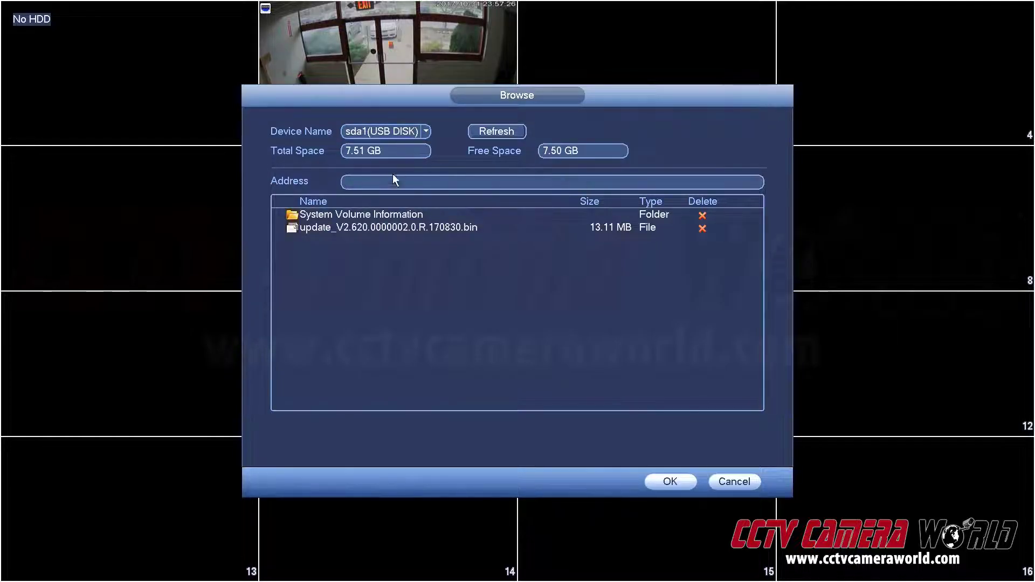
click(364, 223)
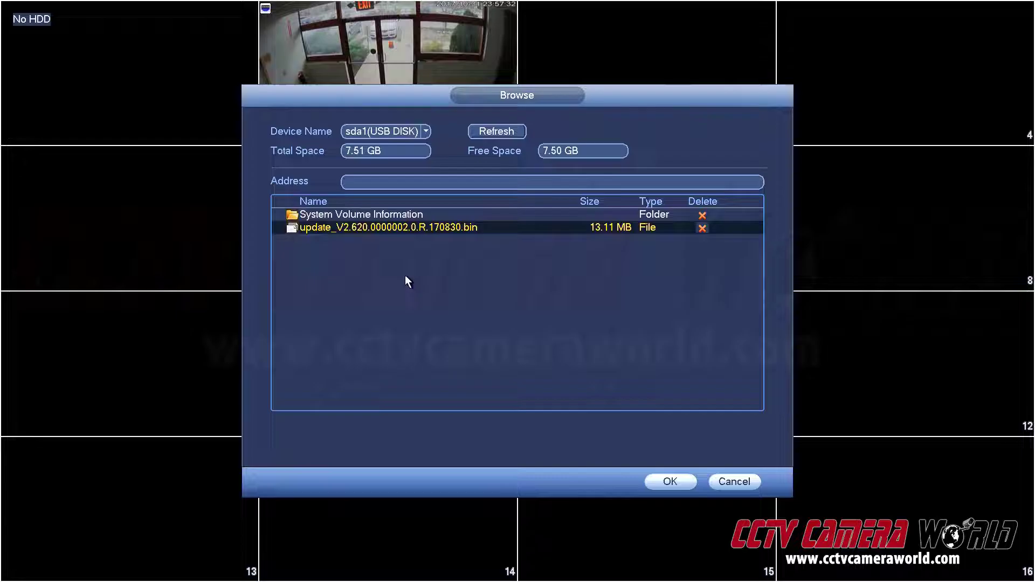
click(659, 477)
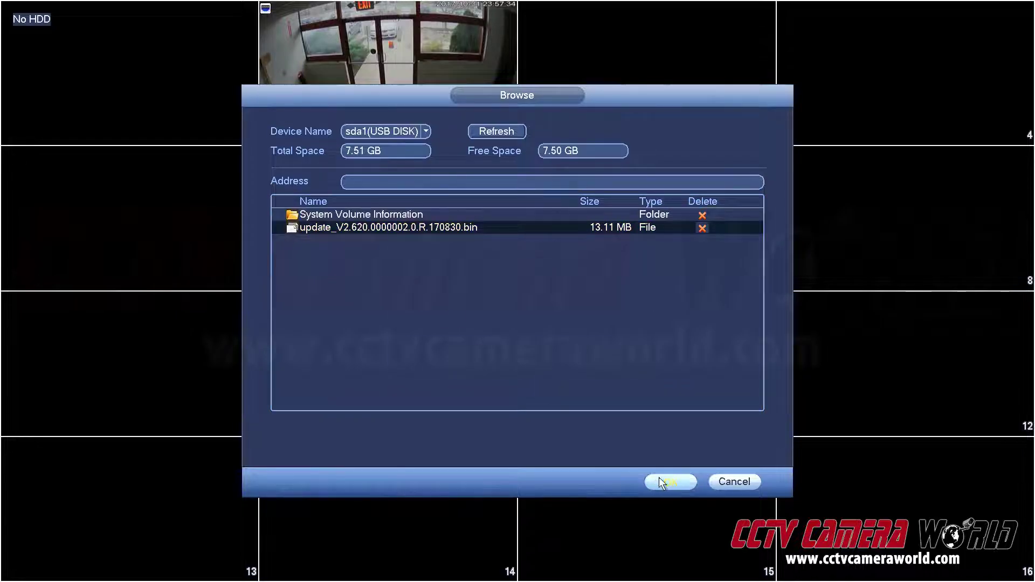
click(518, 345)
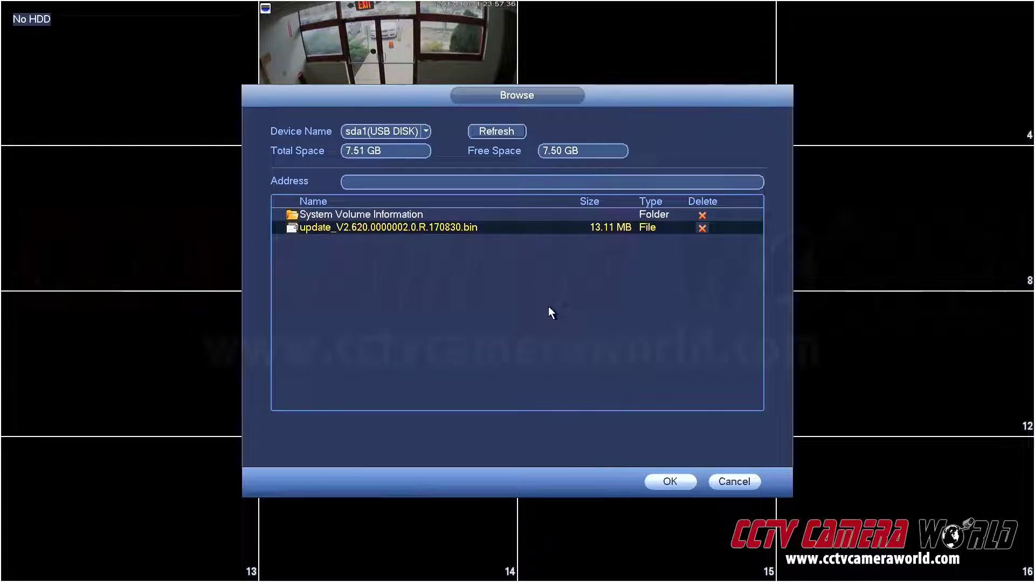
click(613, 230)
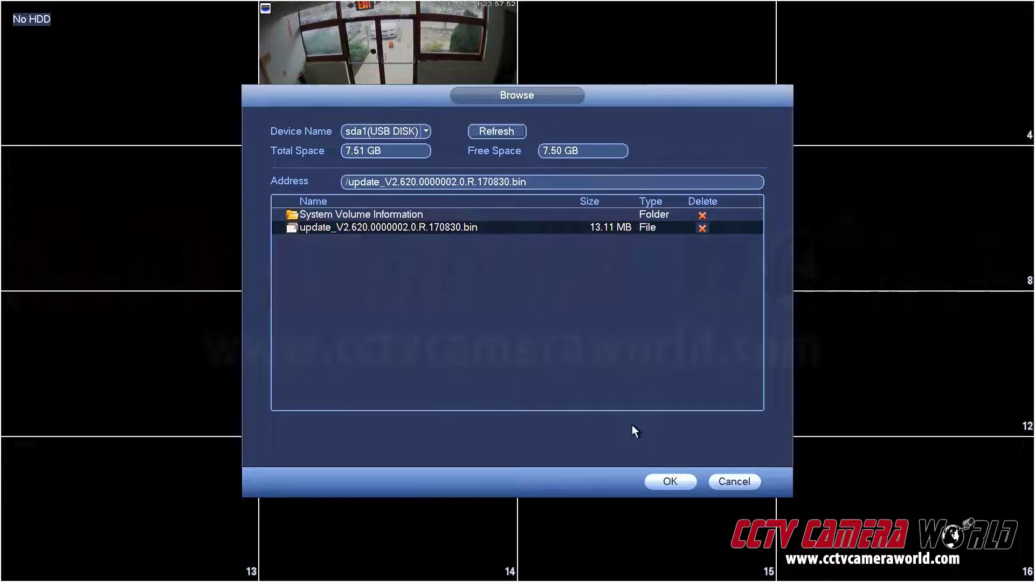
click(722, 481)
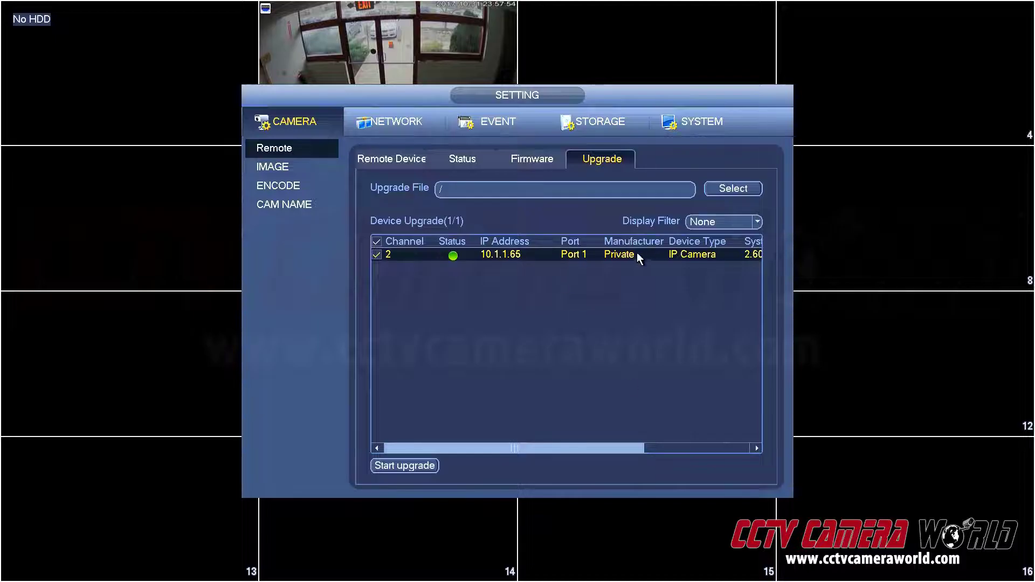
Load update_V2.620.0000002.0.R.170830.bin from the USB disk as the upgrade file
click(720, 187)
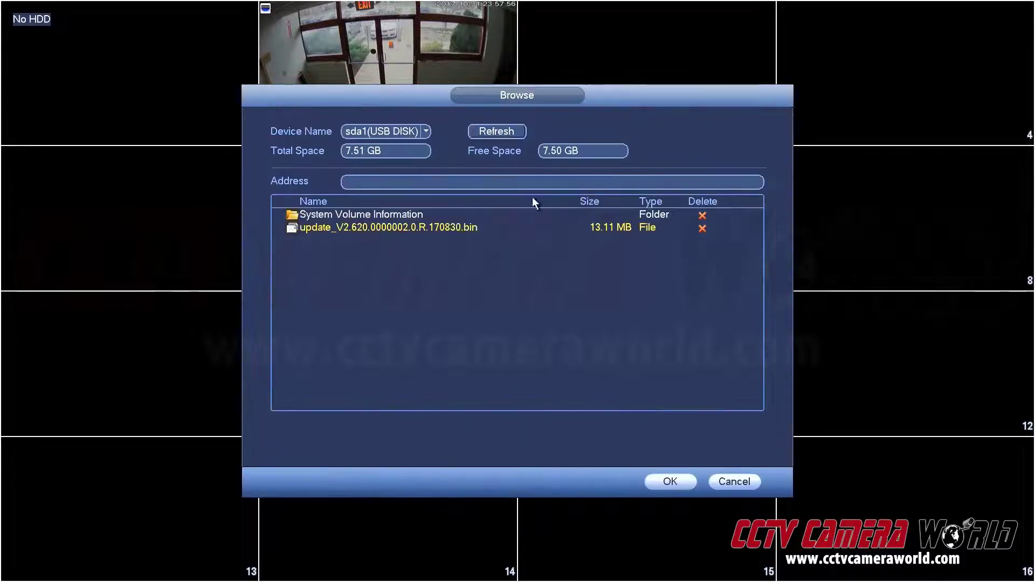
click(440, 226)
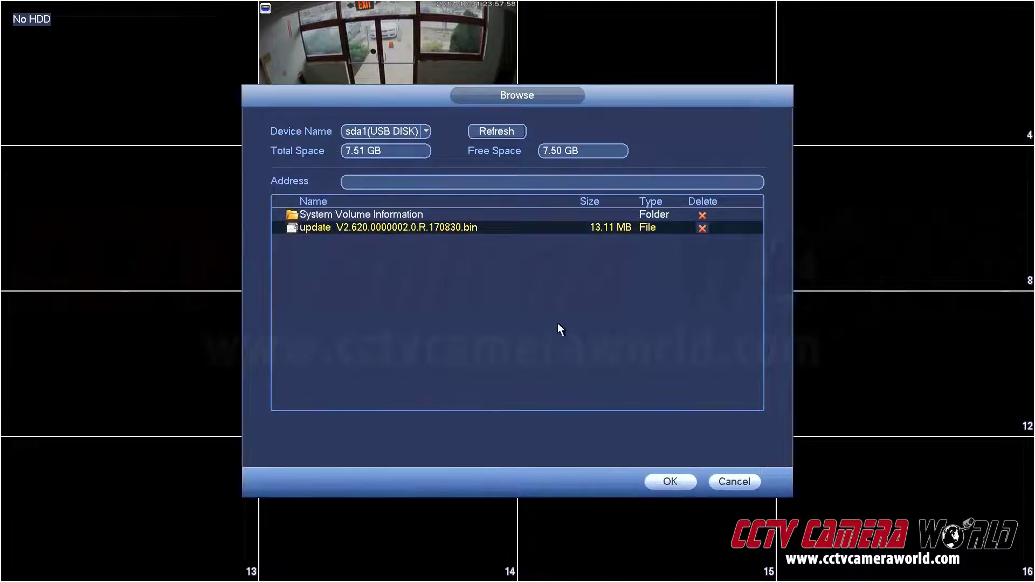
click(485, 231)
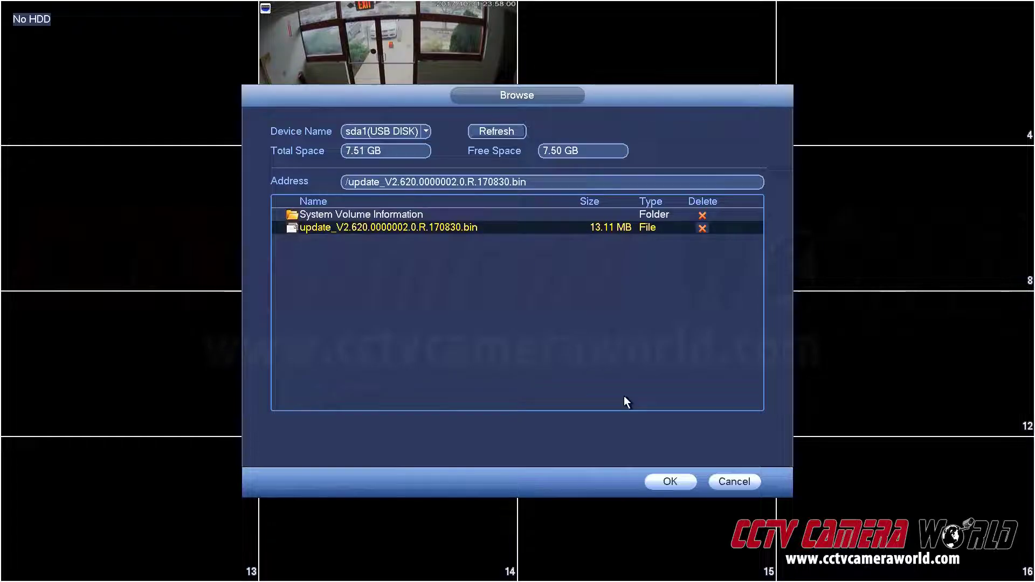
click(670, 481)
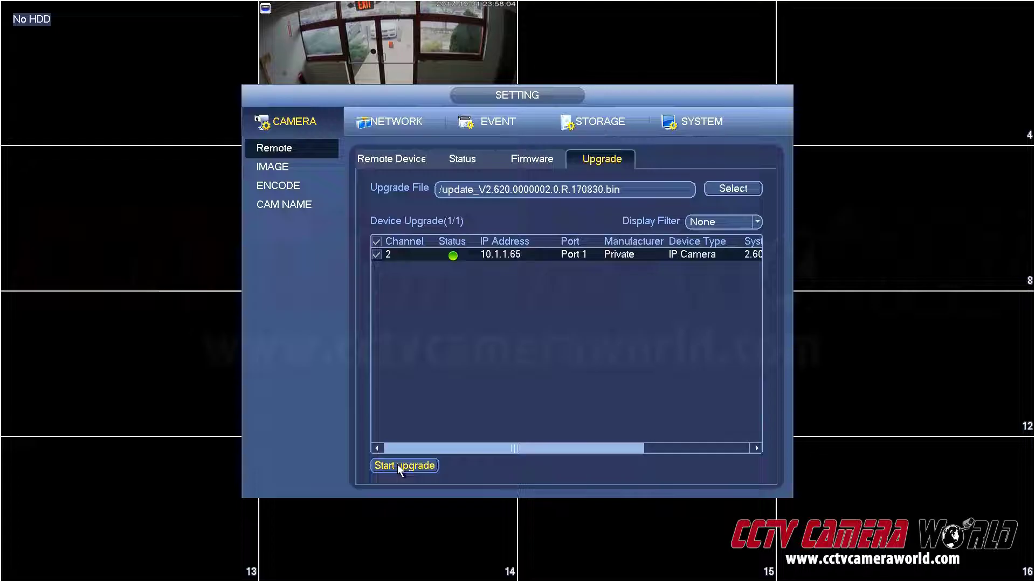
Start the channel 2 camera's firmware upgrade, continuing with recording enabled, and view its upgrade status
click(398, 465)
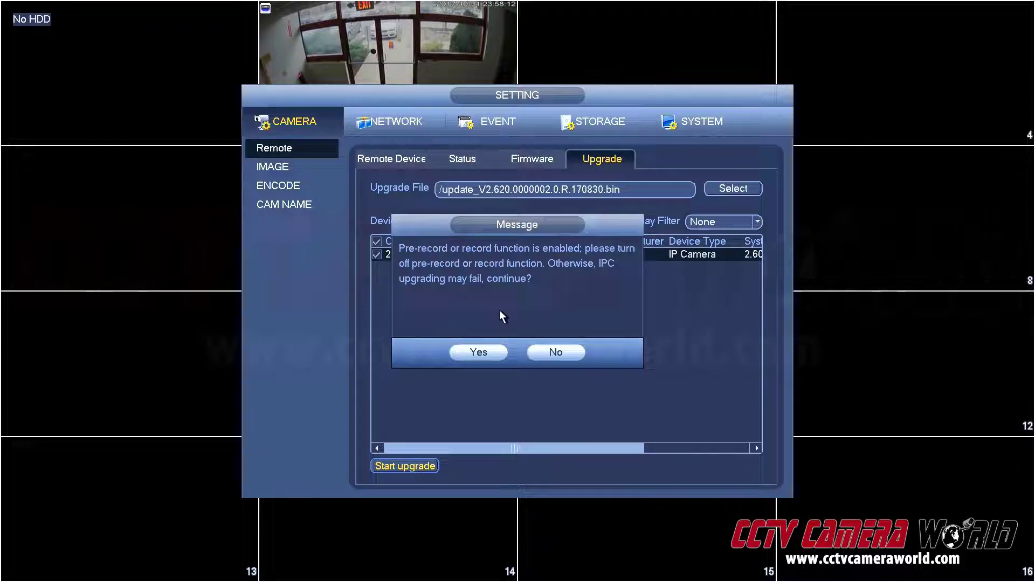
click(490, 351)
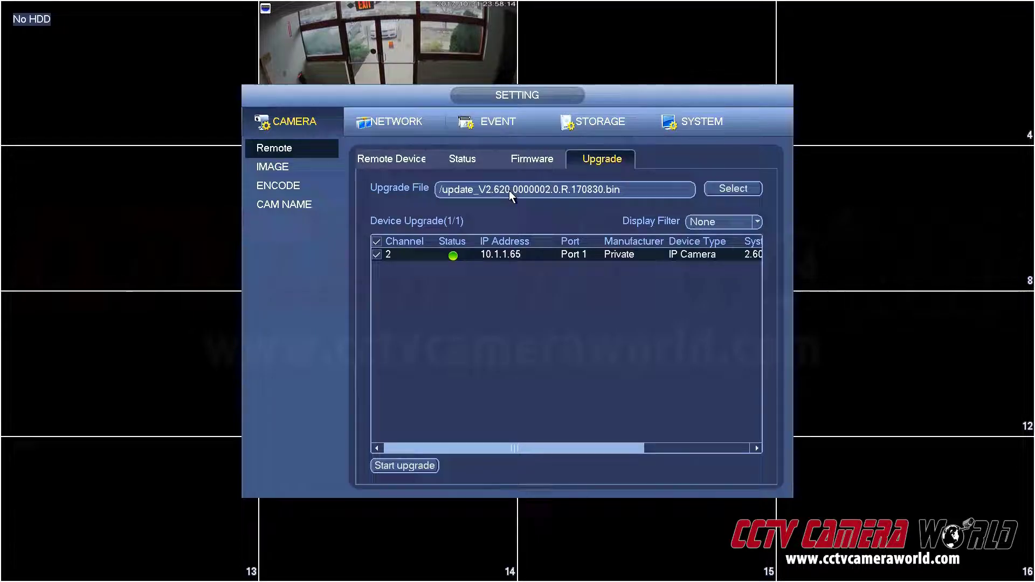
click(539, 254)
click(664, 451)
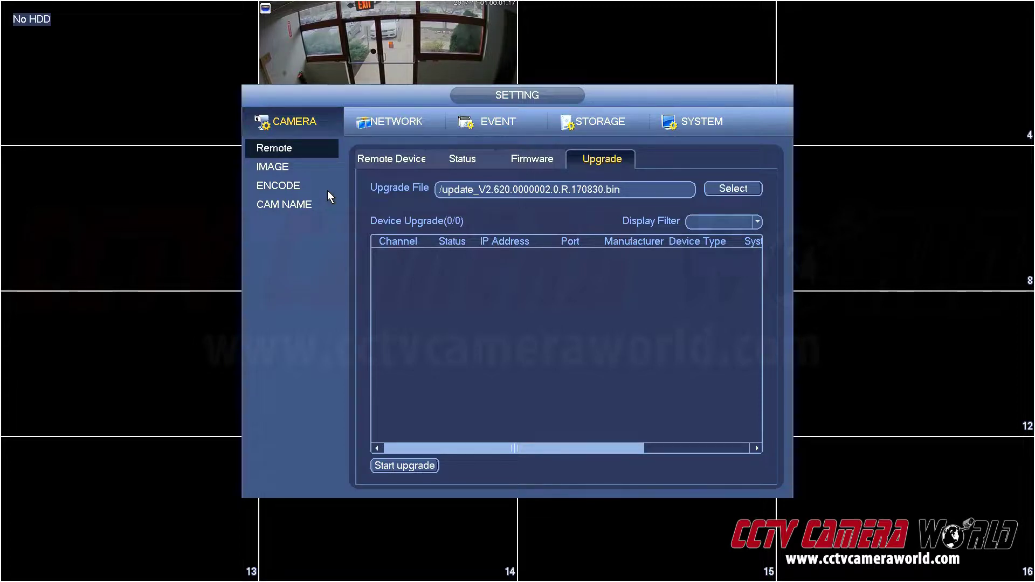
Check the channel 2 camera's system version and remaining firmware details after the upgrade
click(538, 156)
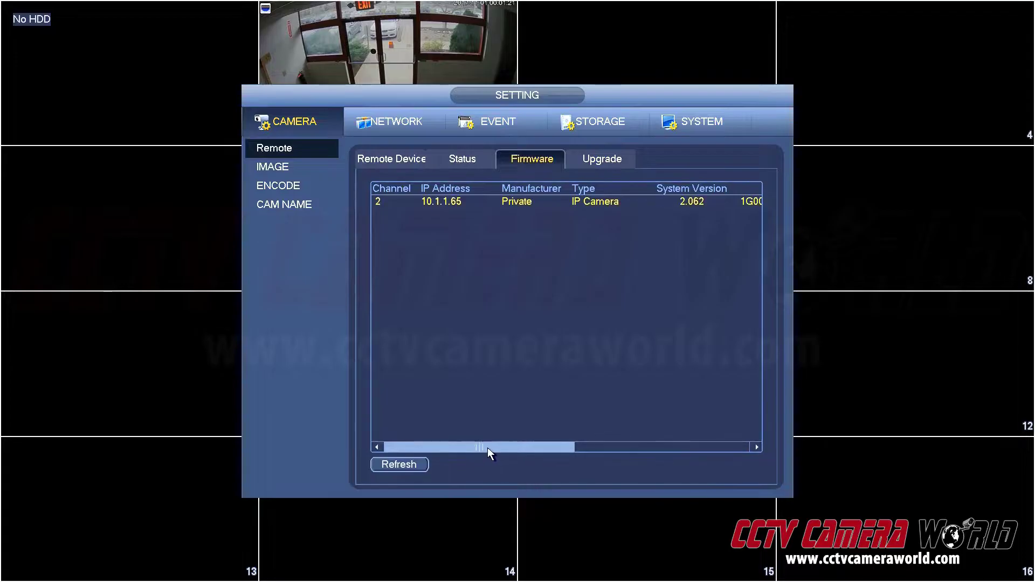
drag(492, 445, 501, 445)
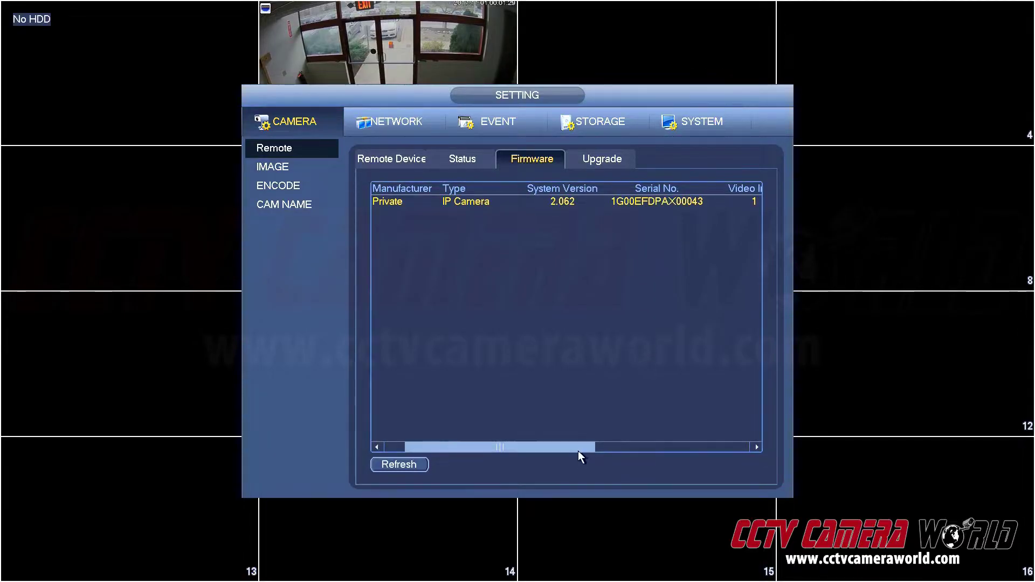
drag(578, 450, 674, 449)
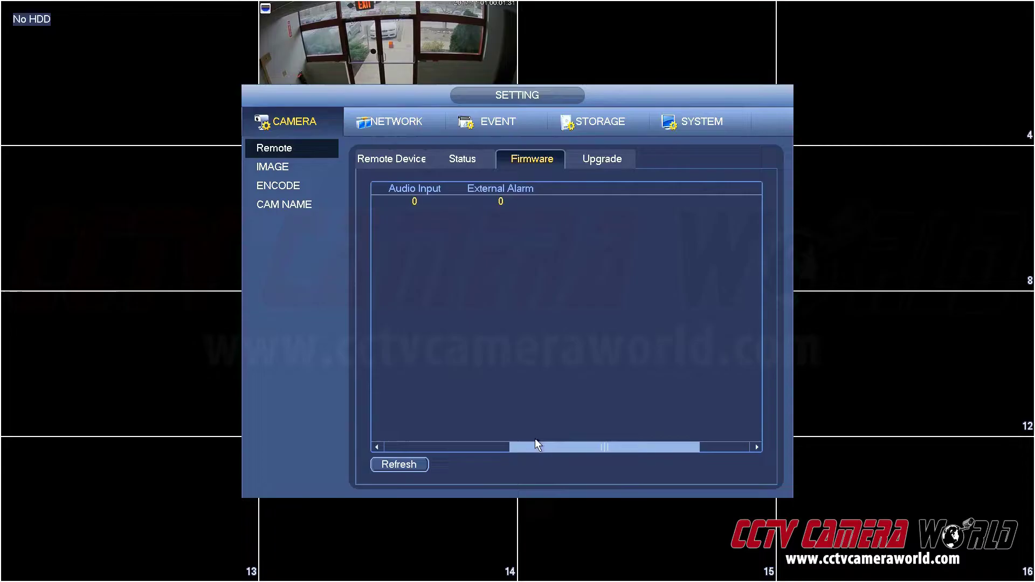
click(487, 447)
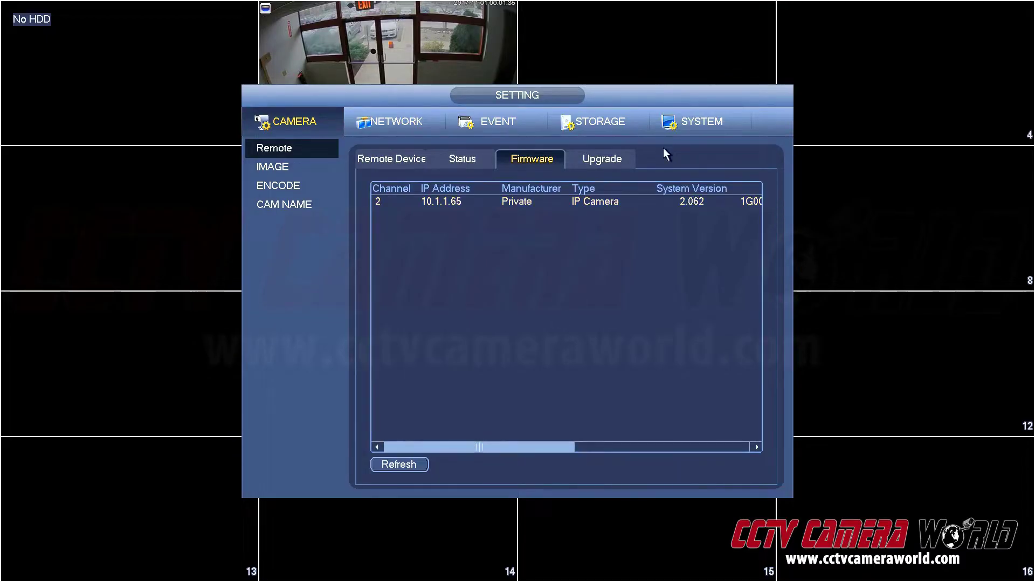
Review the update file on the USB disk and the camera's system version and upgrade status in the device upgrade list
click(608, 163)
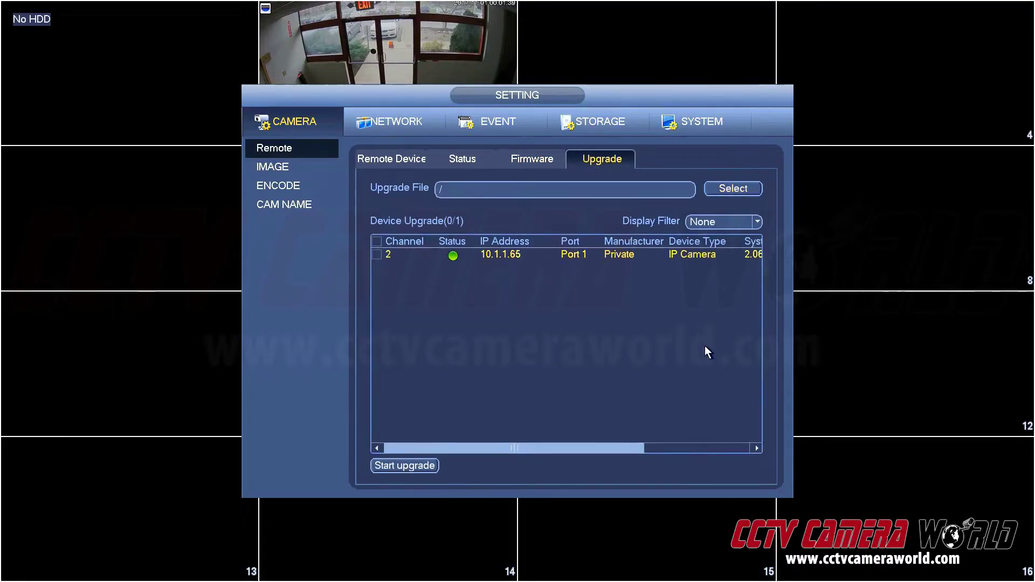
click(729, 189)
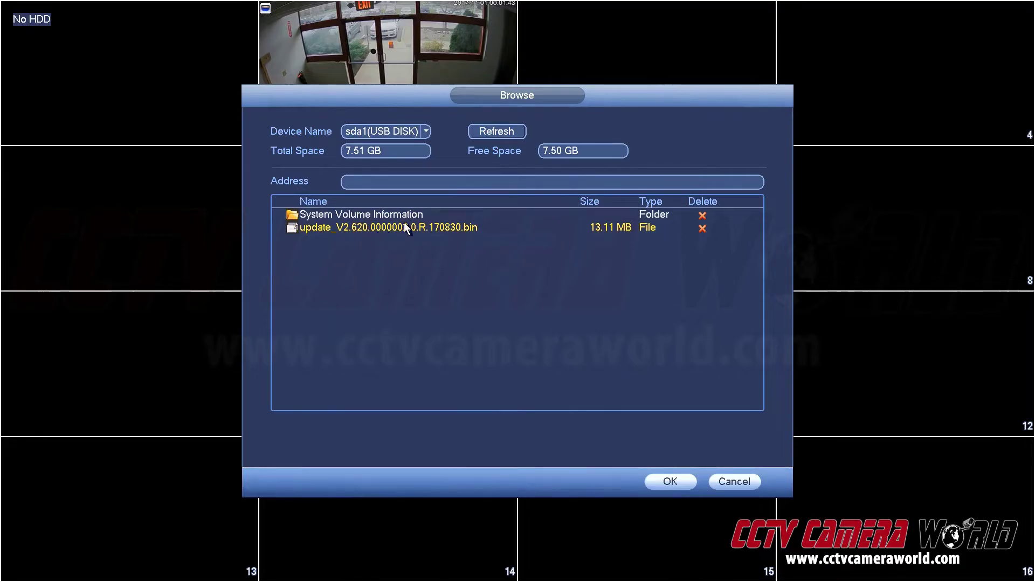
right_click(571, 250)
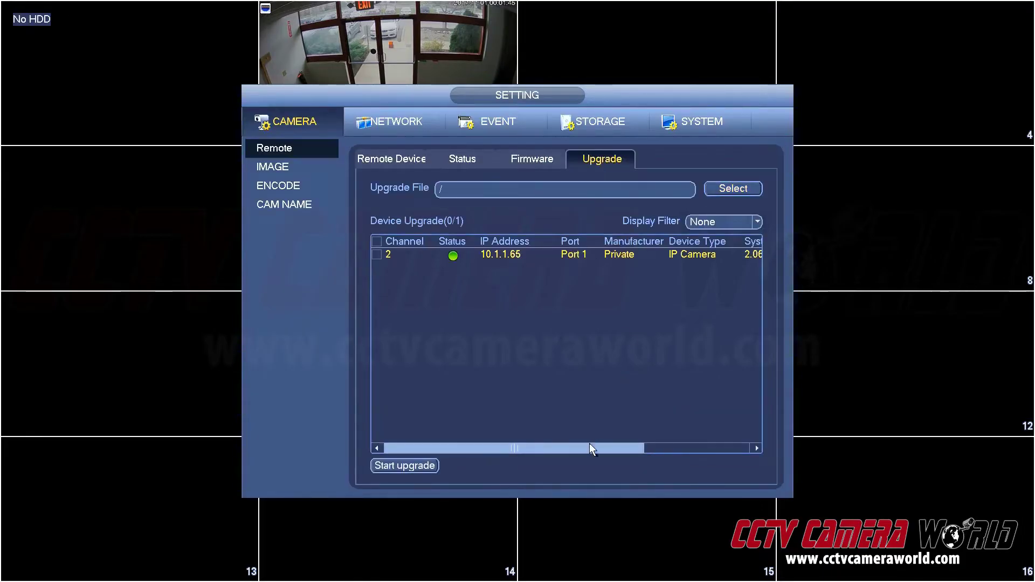
drag(590, 445, 661, 447)
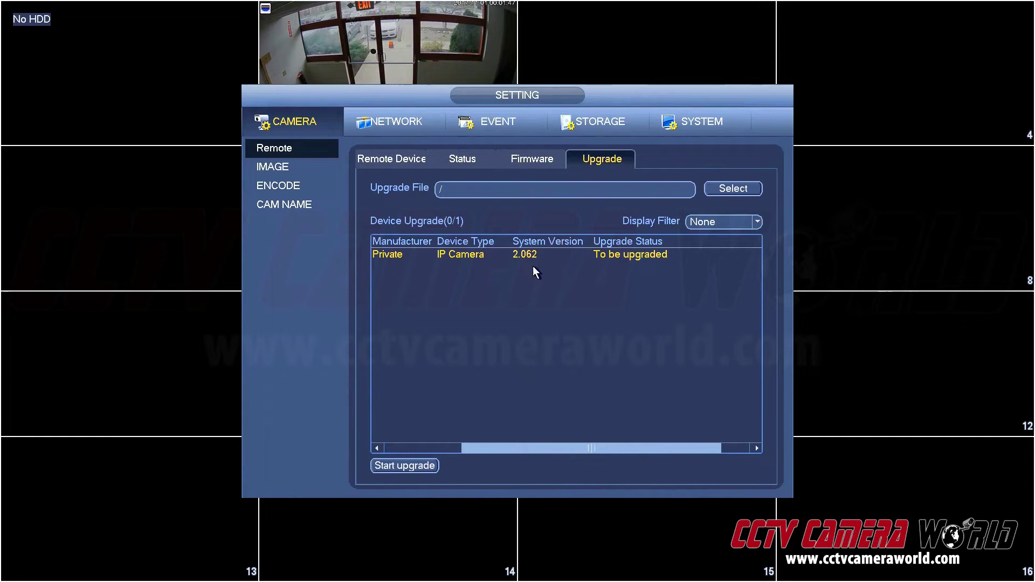